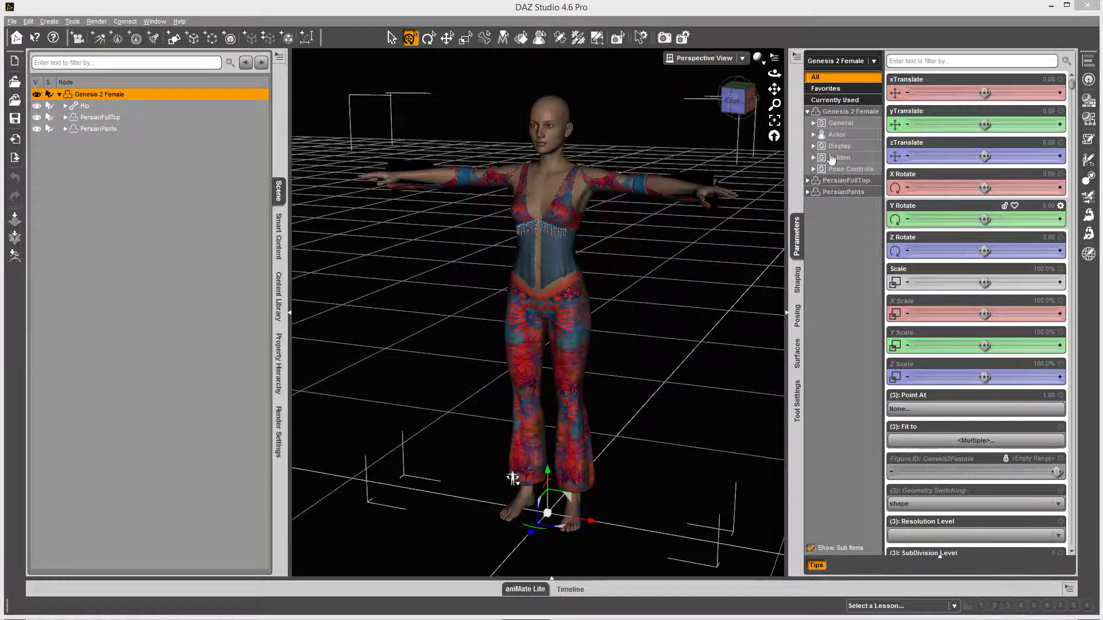
# Show the Genesis 2 Female's Actor parameters and bring up Teeth Lower Jaw Move Forward-Back's options
pyautogui.click(833, 135)
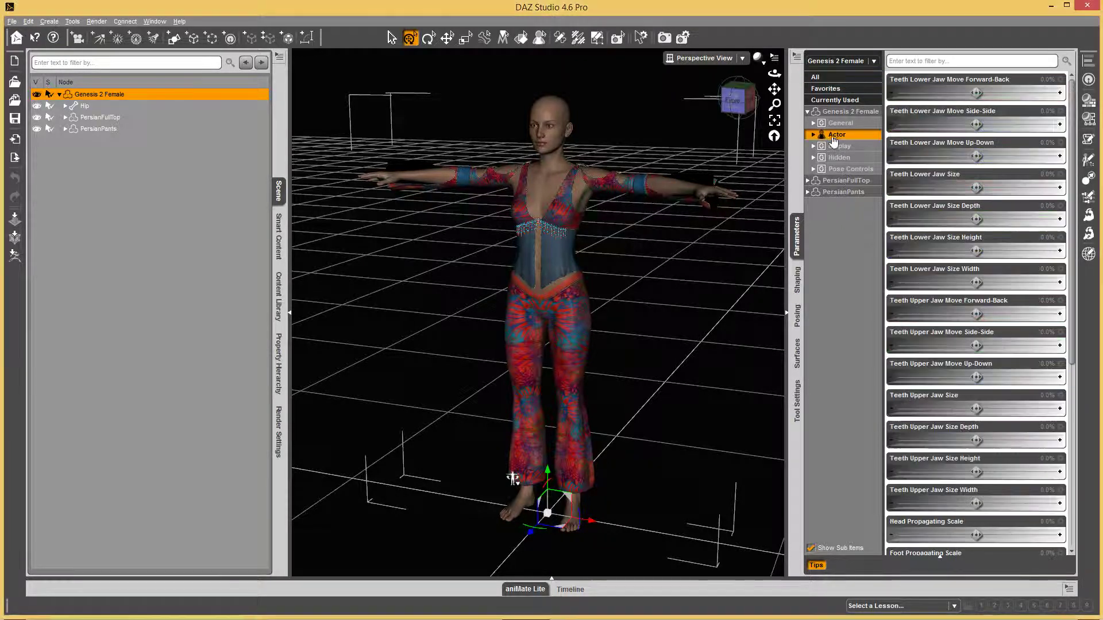
pyautogui.click(1061, 80)
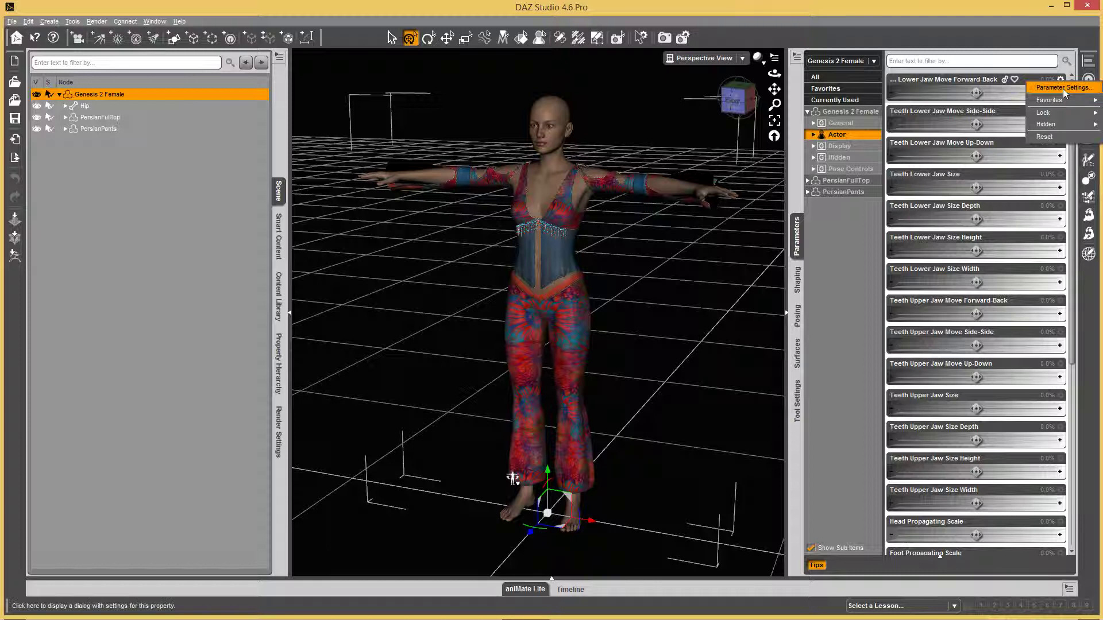
# Set Teeth Lower Jaw Move Forward-Back's group path to Actor/Head/Face/Mouth/Stylized
pyautogui.click(1062, 89)
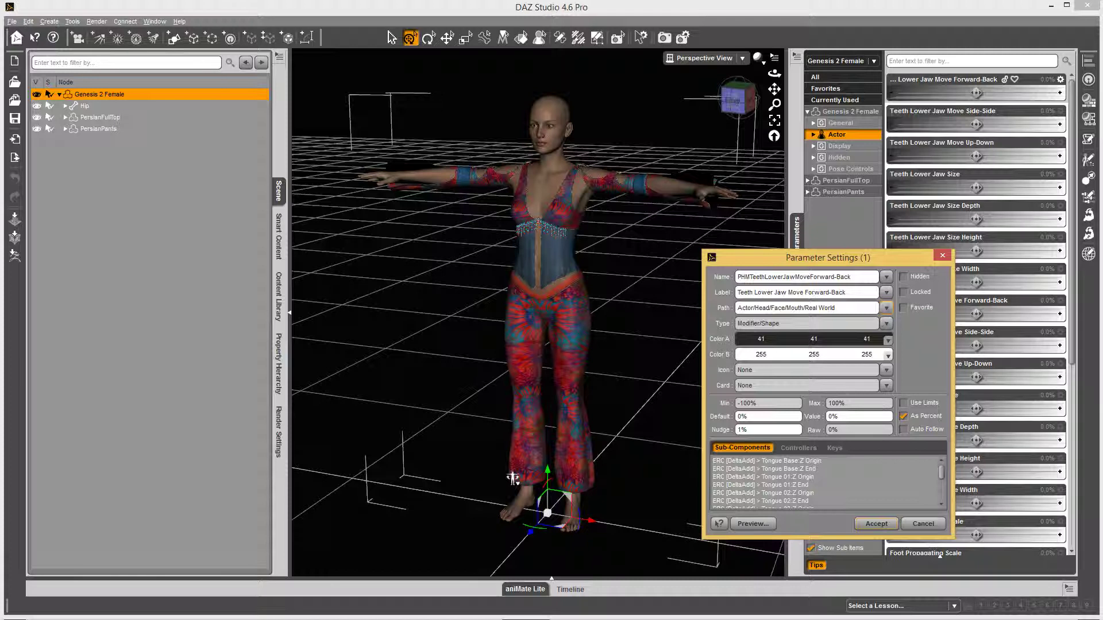
pyautogui.moveTo(836, 307); pyautogui.dragTo(733, 312)
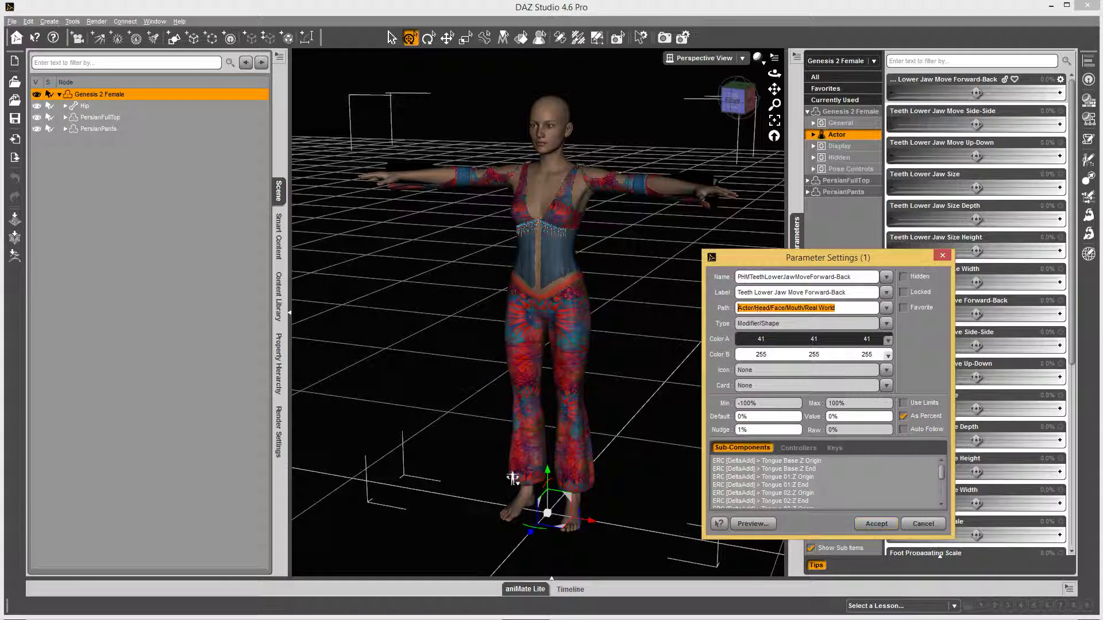
pyautogui.click(765, 309)
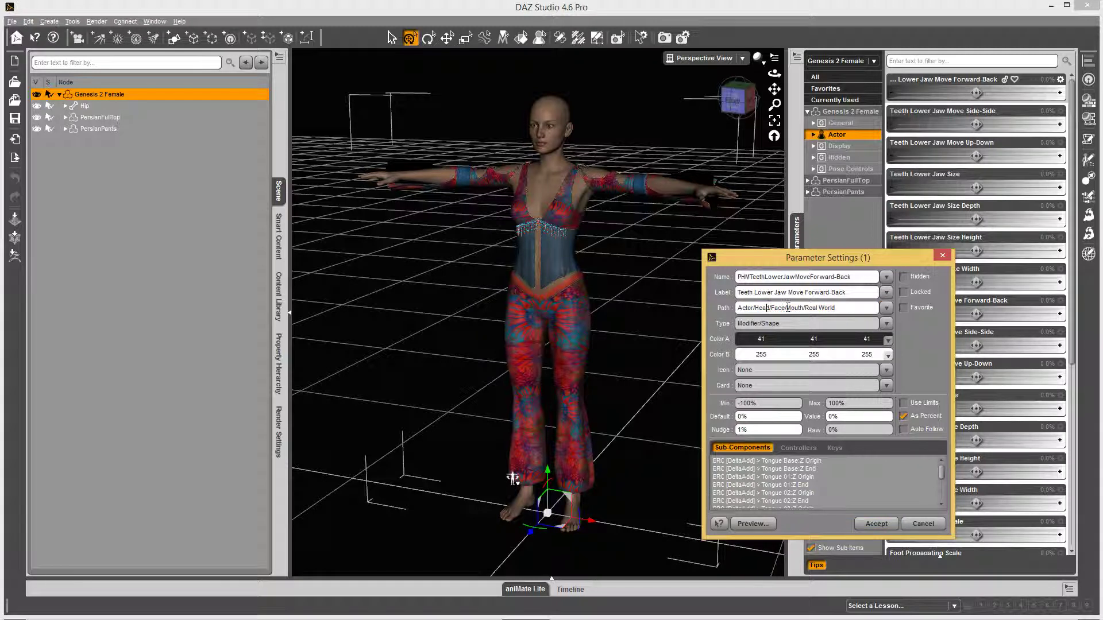
pyautogui.click(887, 310)
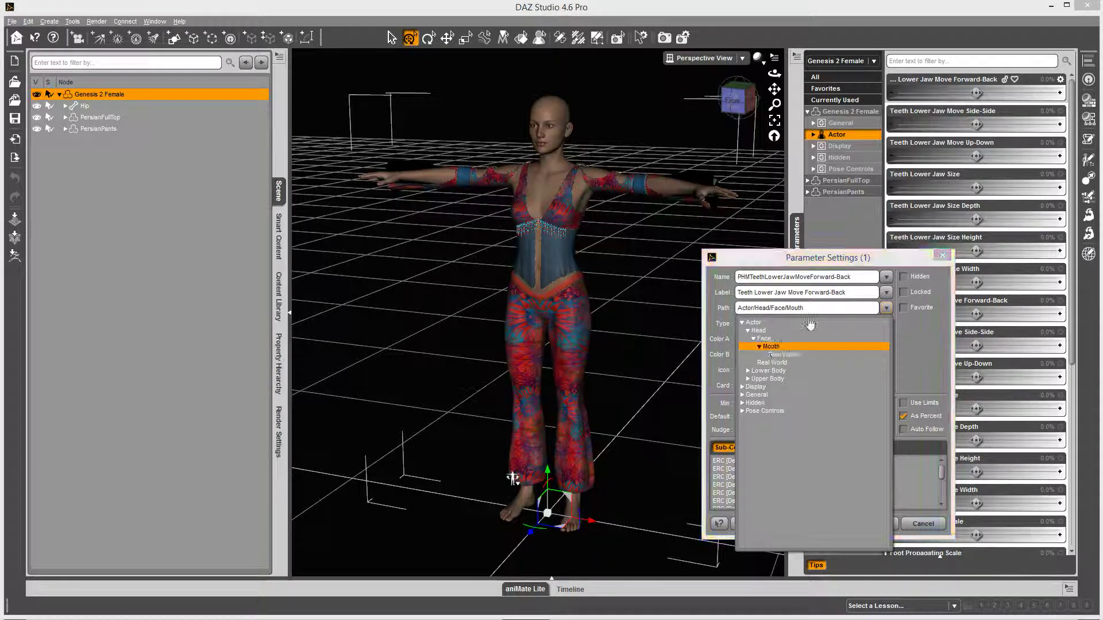
pyautogui.click(802, 347)
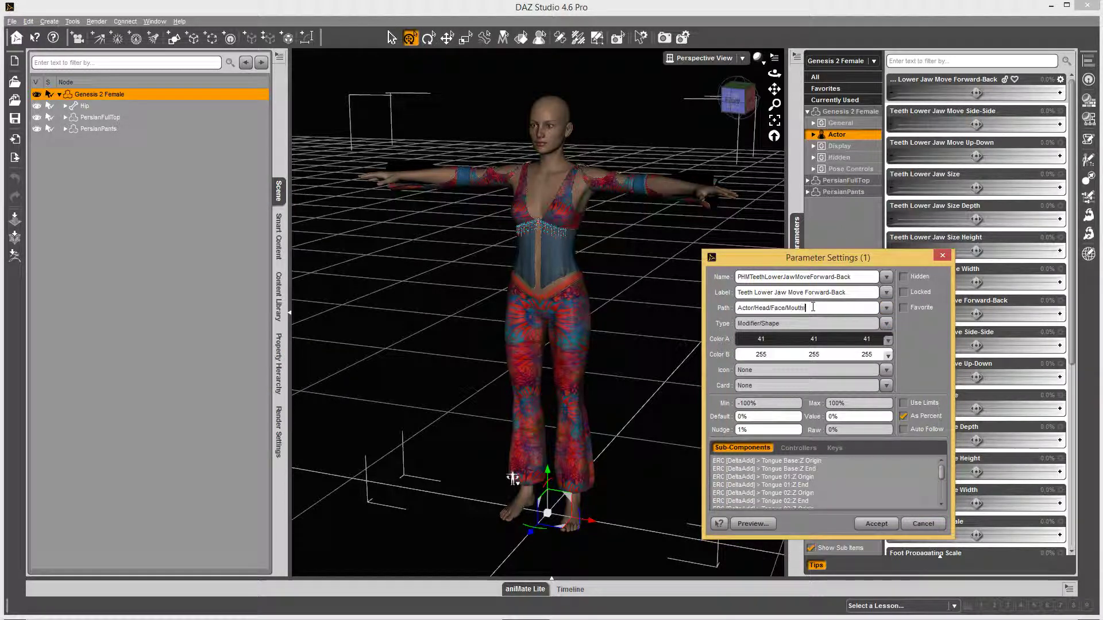
pyautogui.write('/Stylized')
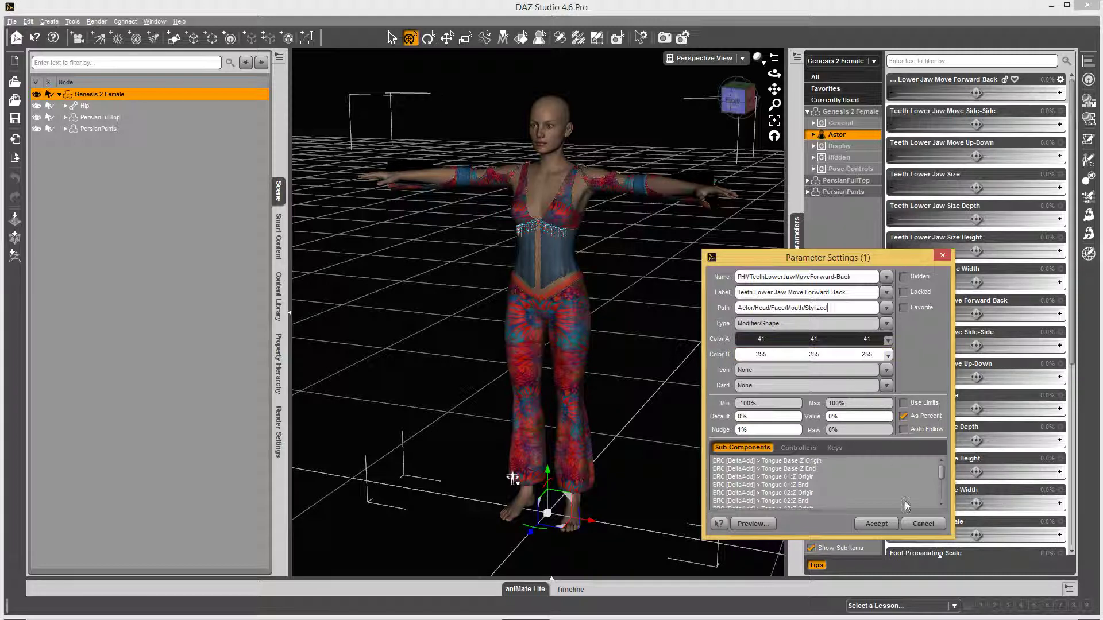
pyautogui.click(876, 524)
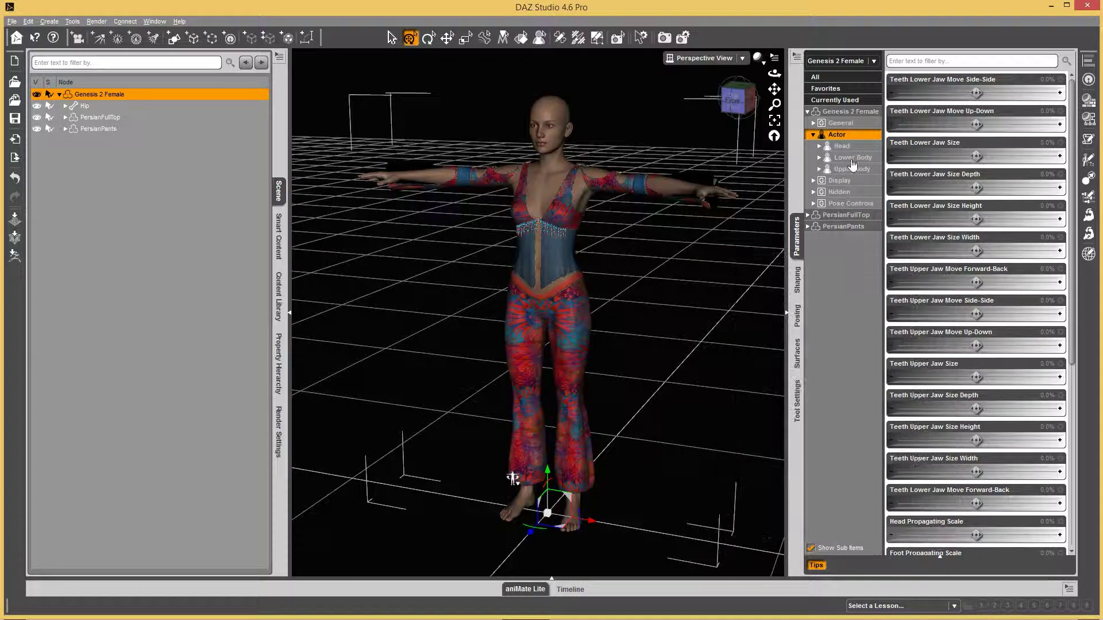
# Expand Head, Face and Mouth, then view the Stylized and Real World group sliders
pyautogui.click(819, 146)
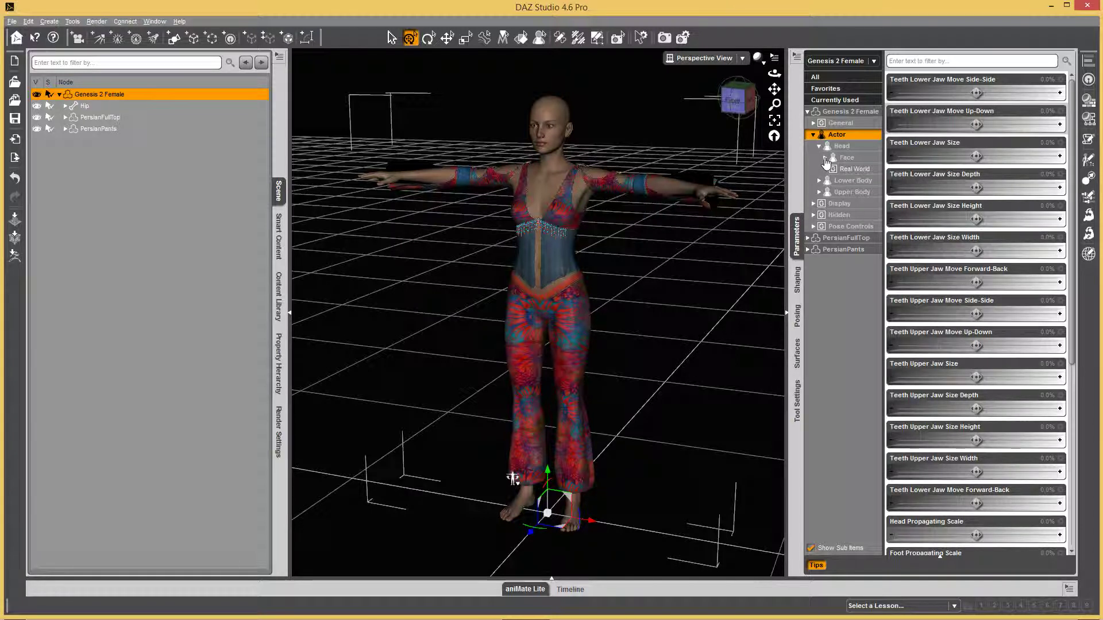
pyautogui.click(825, 158)
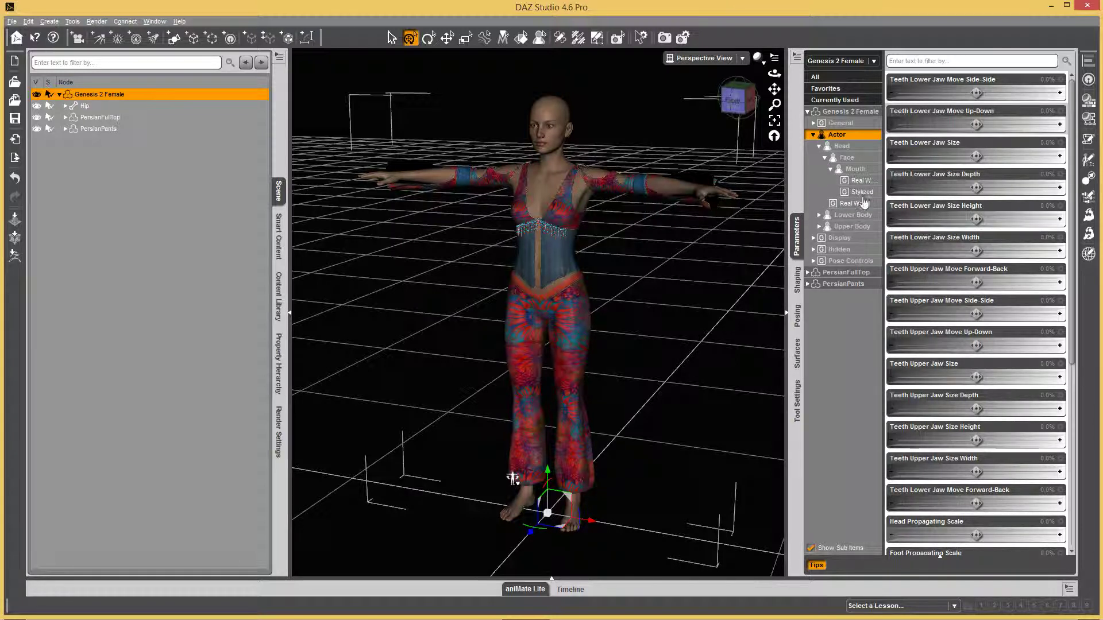
pyautogui.click(860, 193)
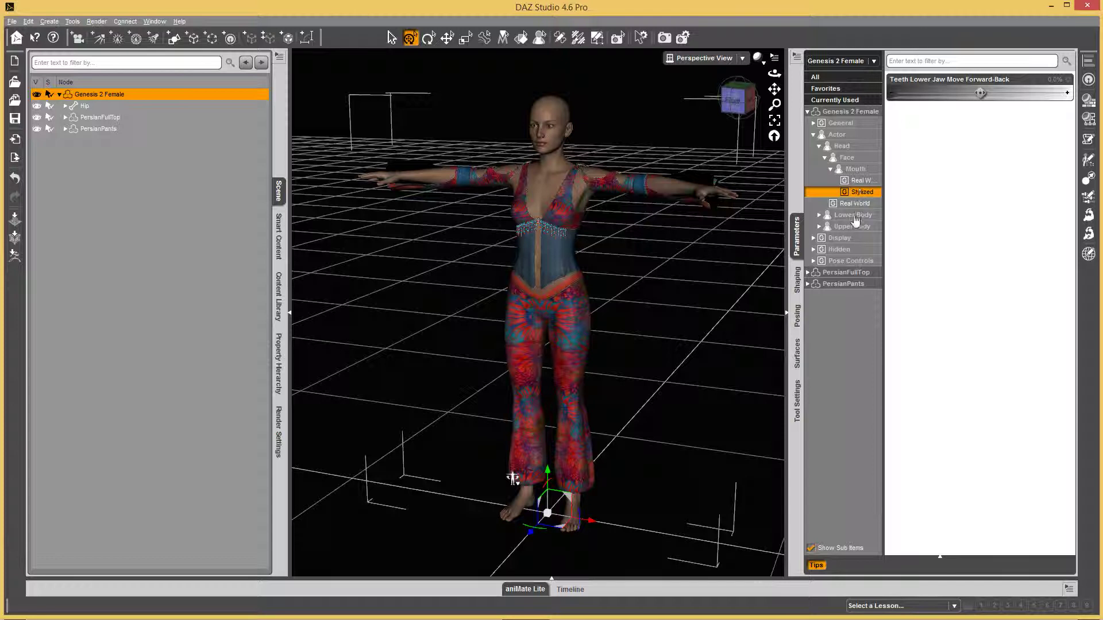
pyautogui.click(859, 182)
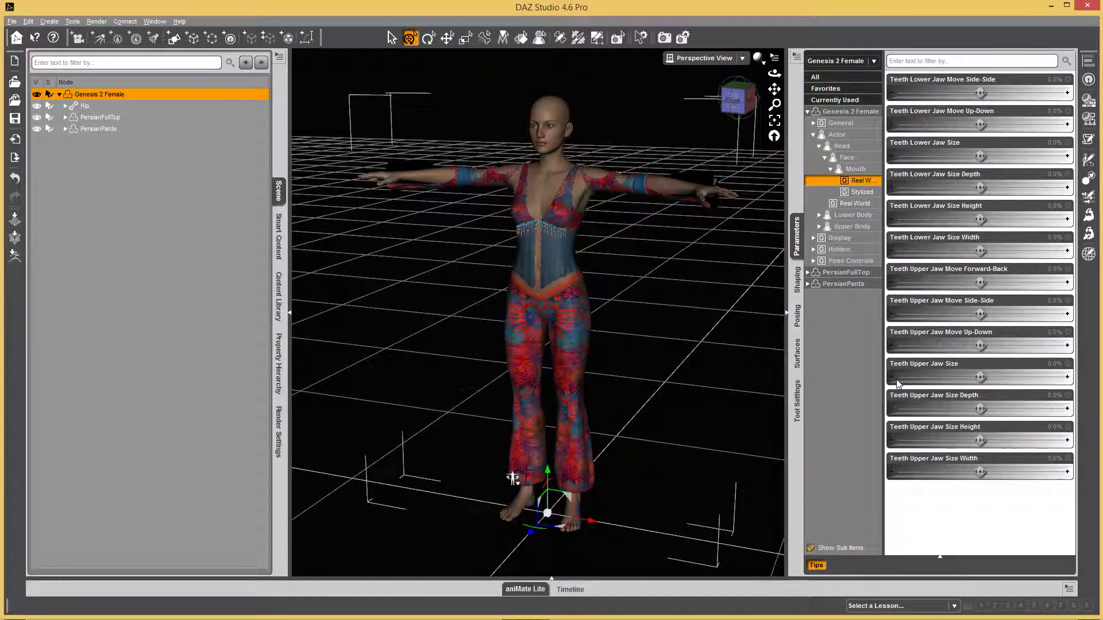
pyautogui.moveTo(949, 368)
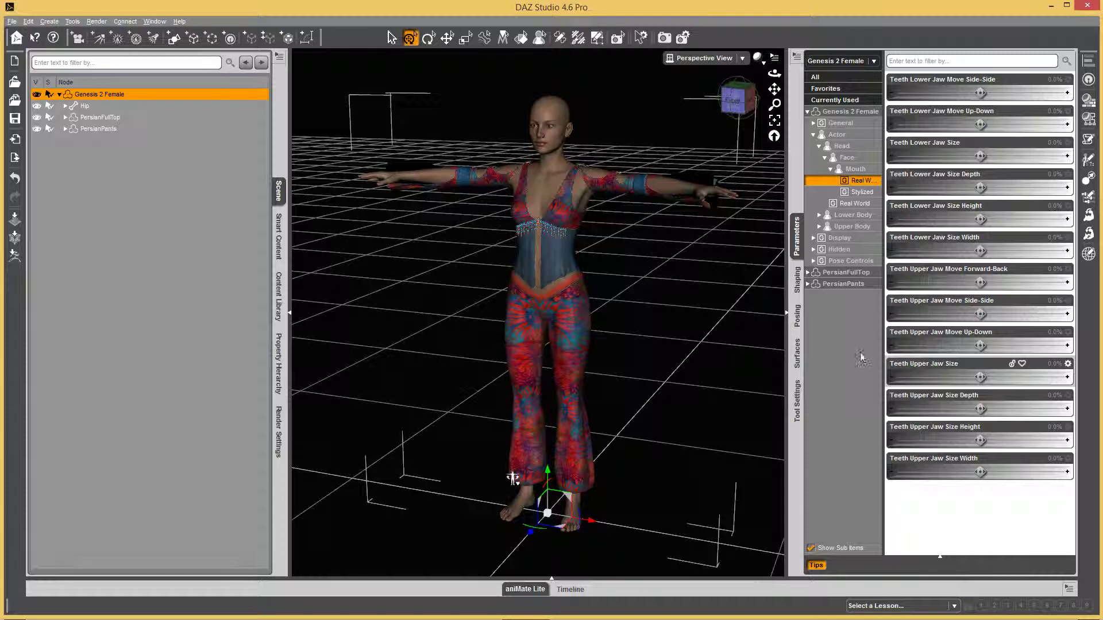
# In Edit Mode, move five lower-jaw sliders into Stylized, then select five Mouth jaw sliders
pyautogui.rightClick(860, 325)
pyautogui.click(872, 326)
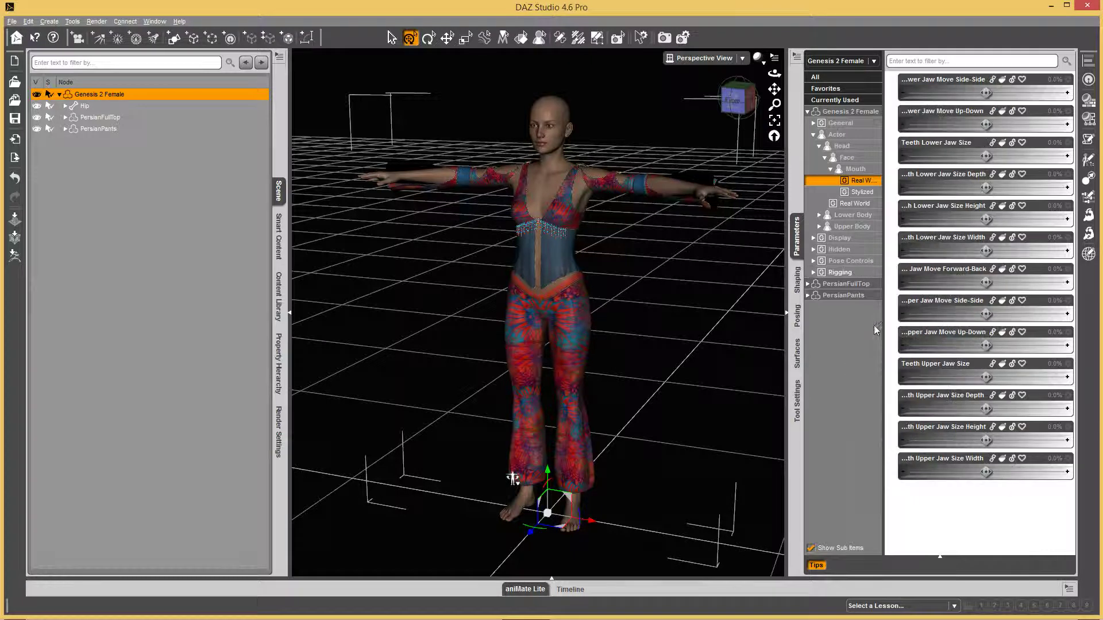
pyautogui.click(893, 91)
pyautogui.keyDown('shift'); pyautogui.click(891, 222); pyautogui.keyUp('shift')
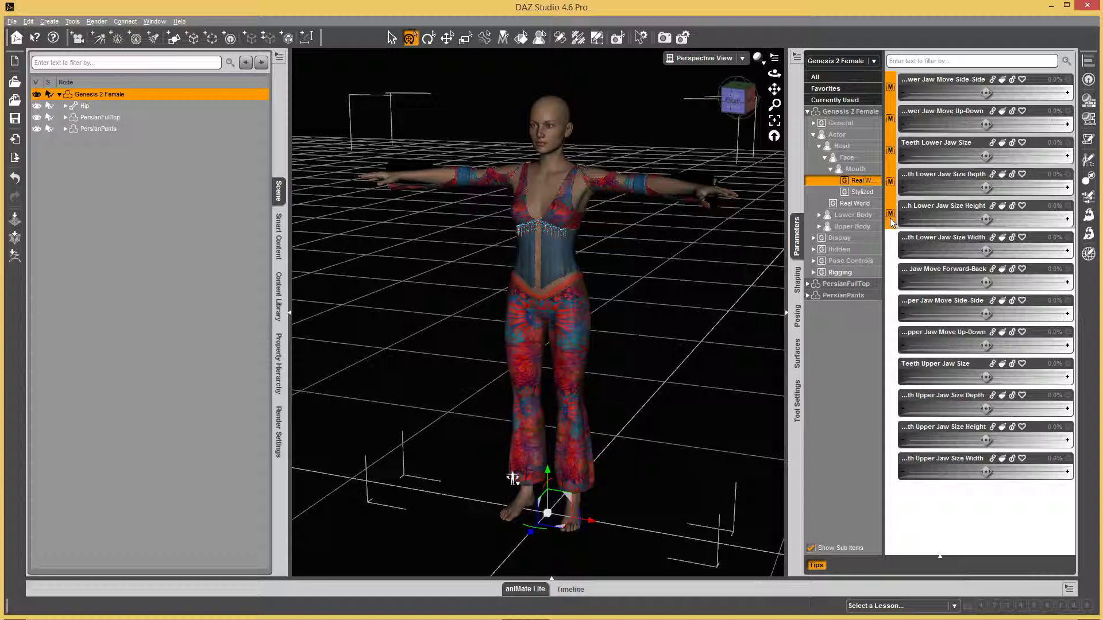
pyautogui.moveTo(890, 104)
pyautogui.mouseDown()
pyautogui.moveTo(1029, 196)
pyautogui.moveTo(858, 194)
pyautogui.mouseUp()
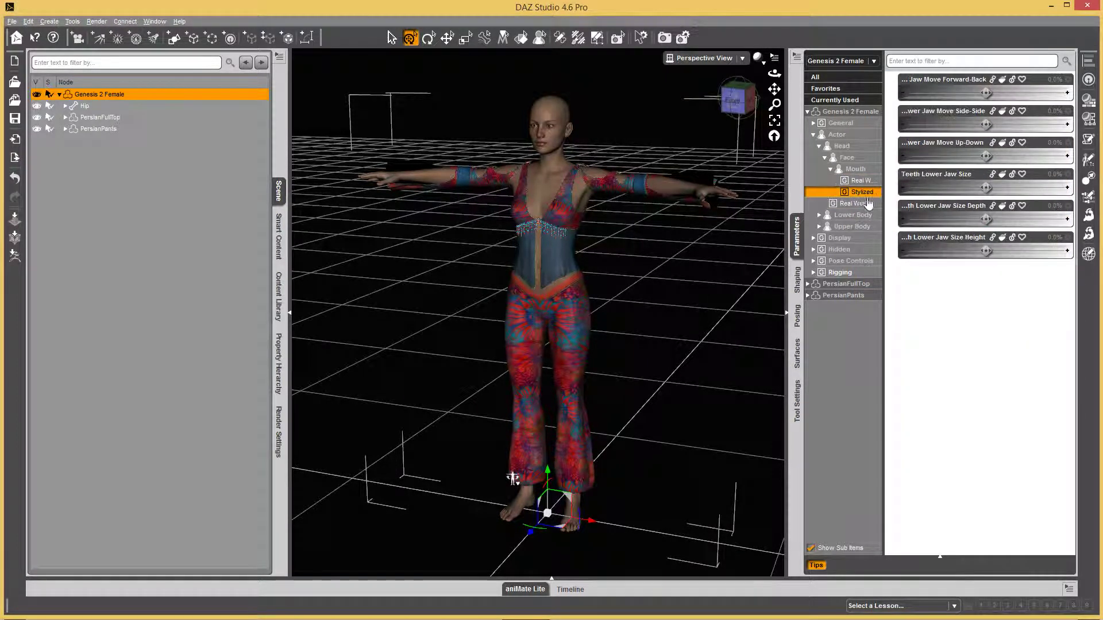
pyautogui.click(855, 170)
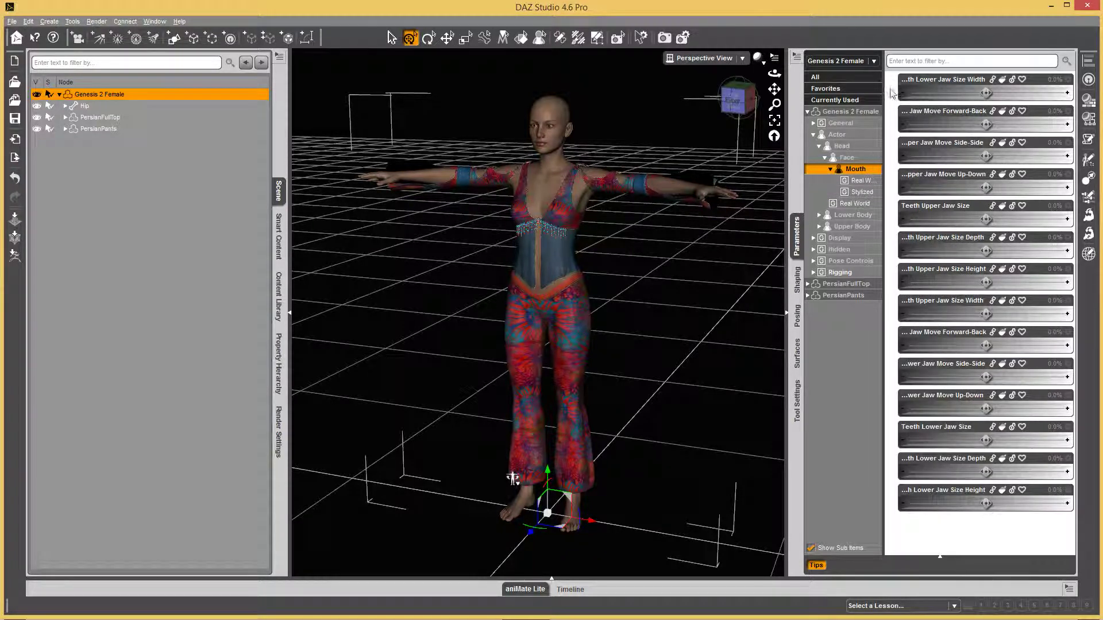
pyautogui.moveTo(893, 89); pyautogui.dragTo(893, 220)
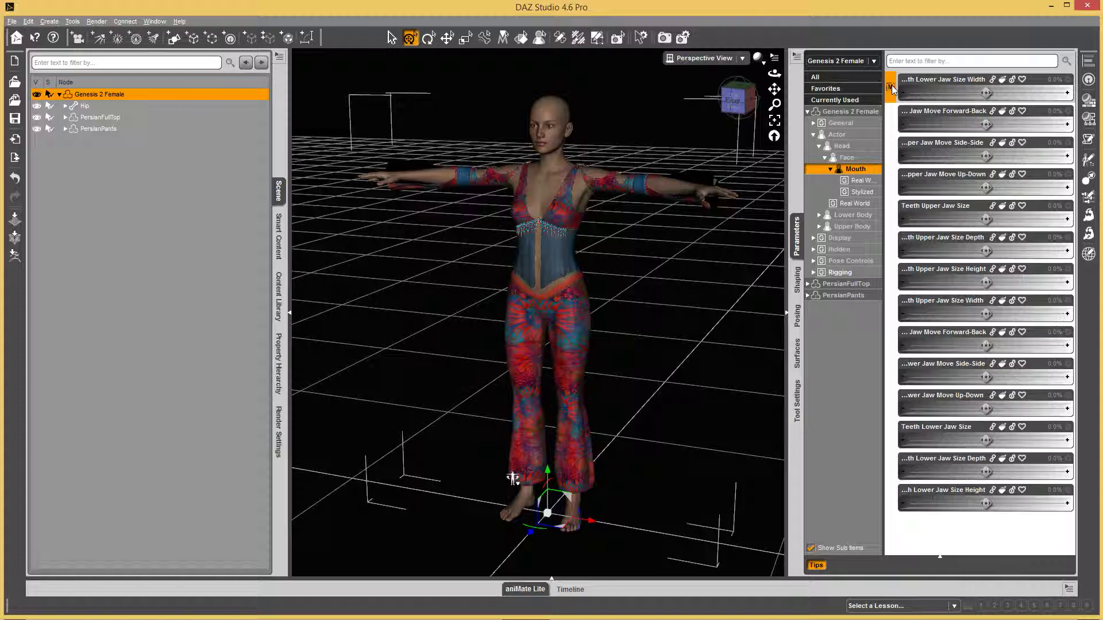
# Bring up the Set Property Group dialog for the five selected jaw sliders
pyautogui.rightClick(893, 220)
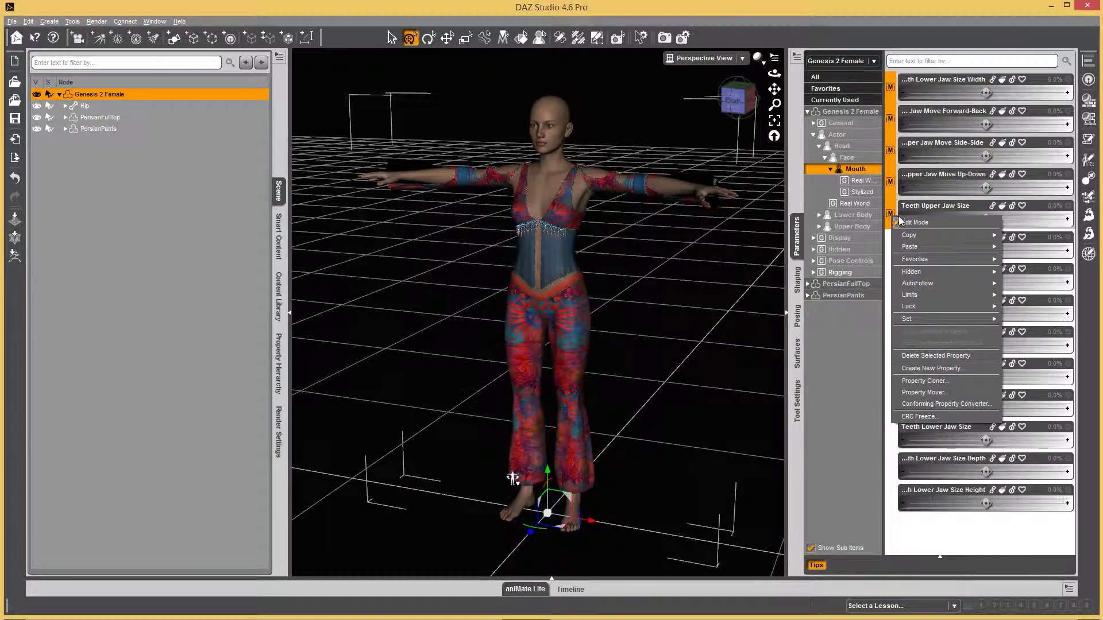
pyautogui.moveTo(939, 319)
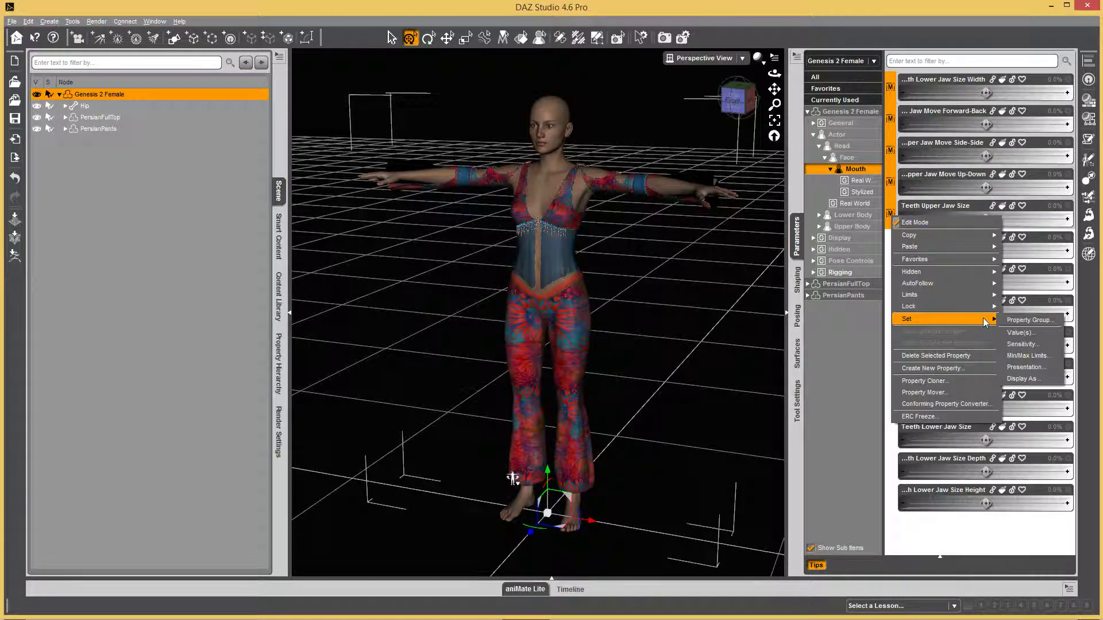
pyautogui.click(1029, 320)
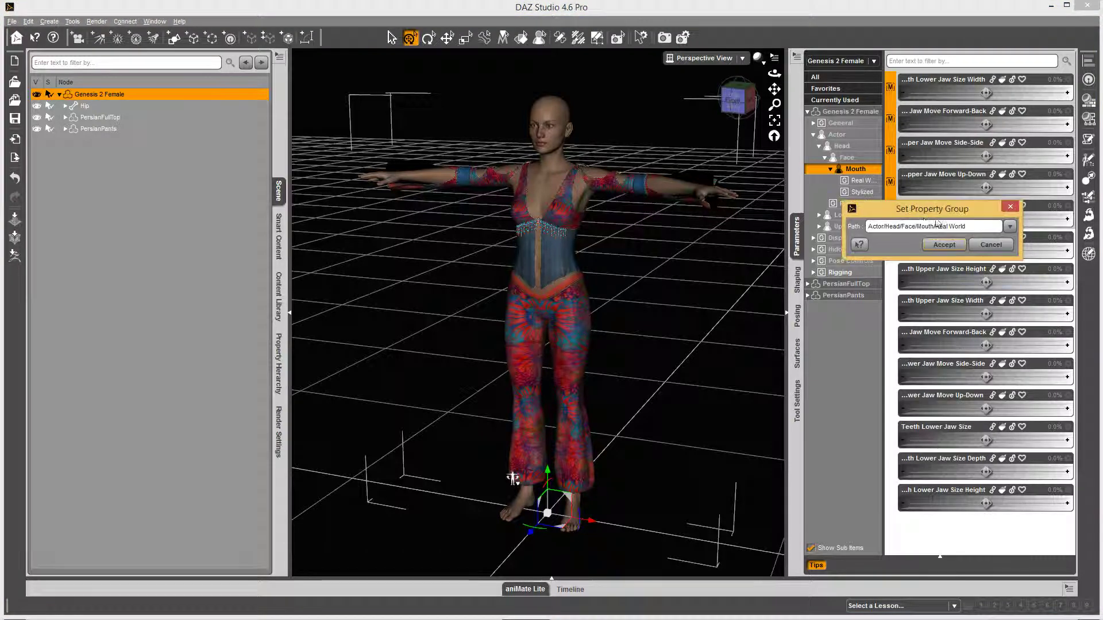
# Set the five selected jaw sliders' group path to Actor/Head/Real World/Test
pyautogui.moveTo(939, 211); pyautogui.dragTo(909, 227)
pyautogui.write('/Test')
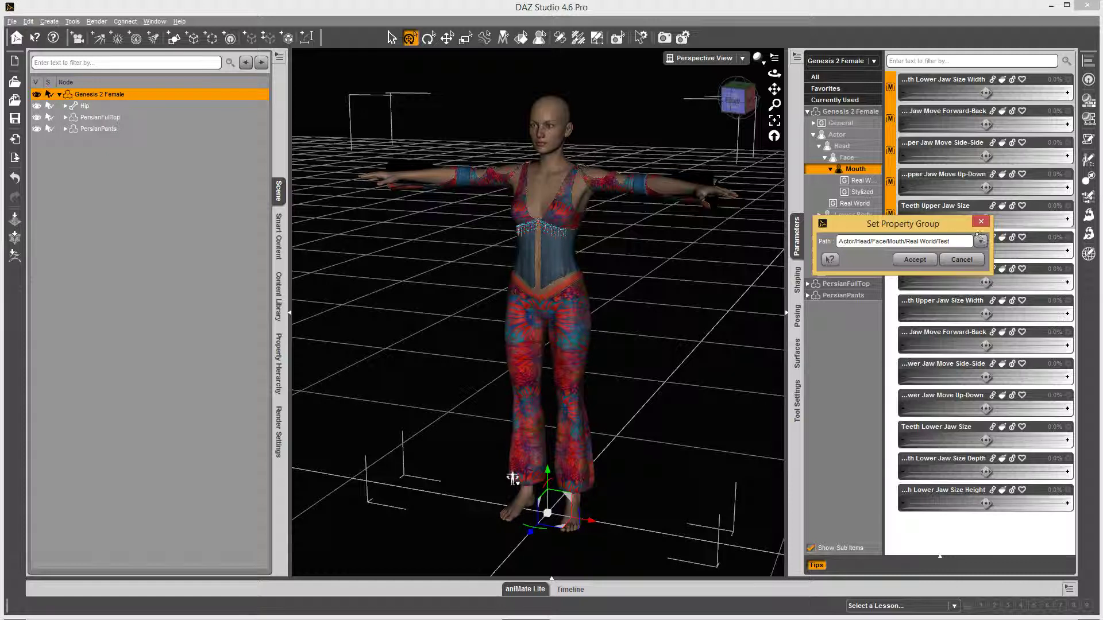
pyautogui.click(980, 241)
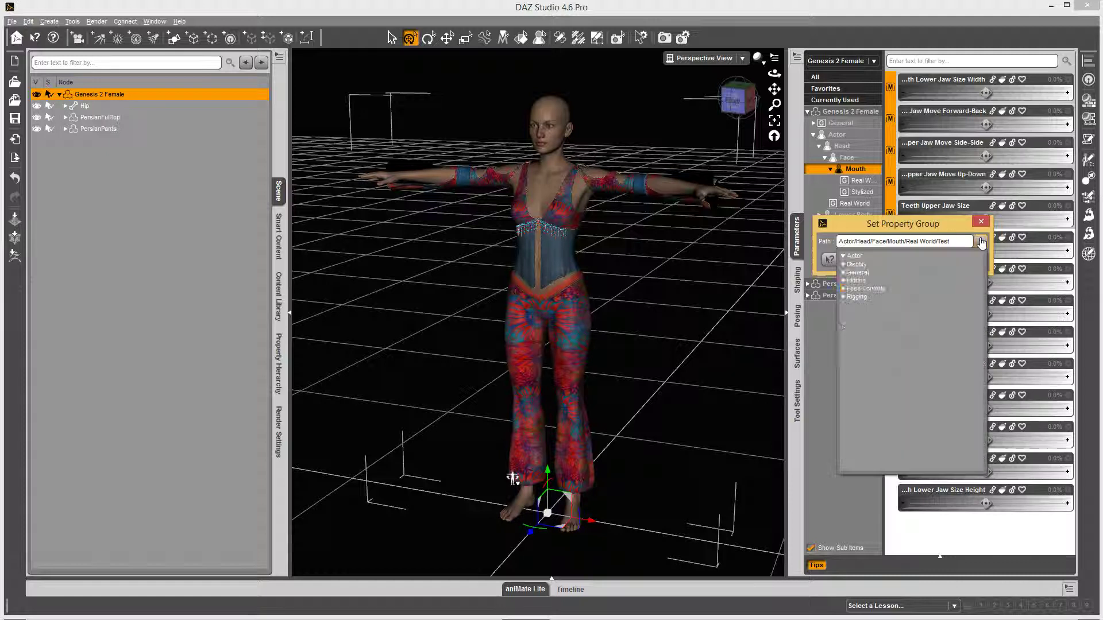
pyautogui.click(874, 304)
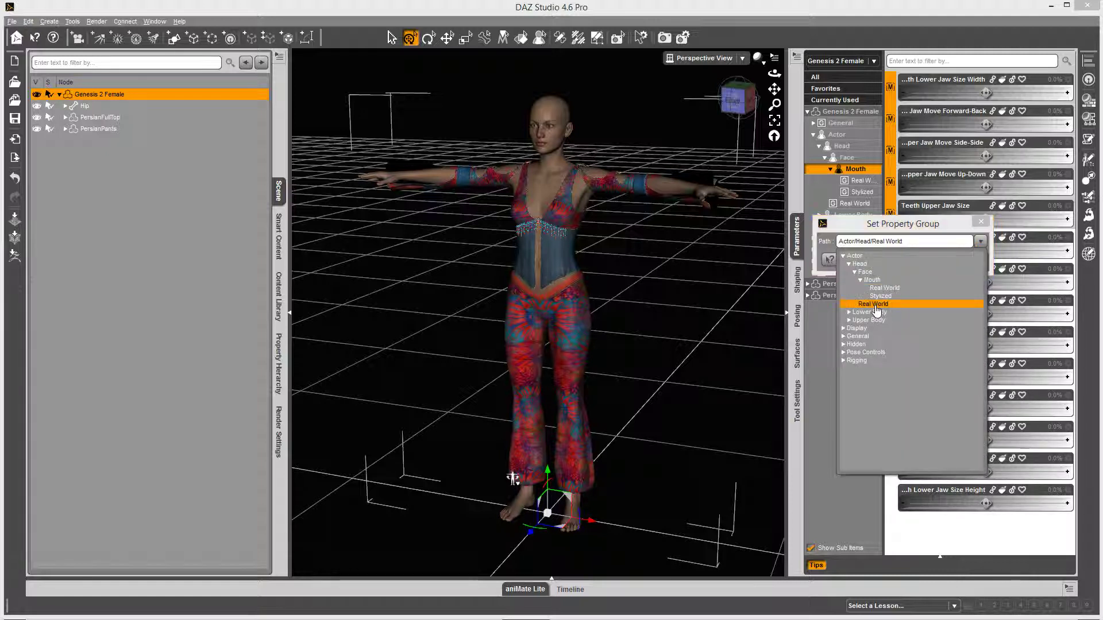
pyautogui.click(1009, 434)
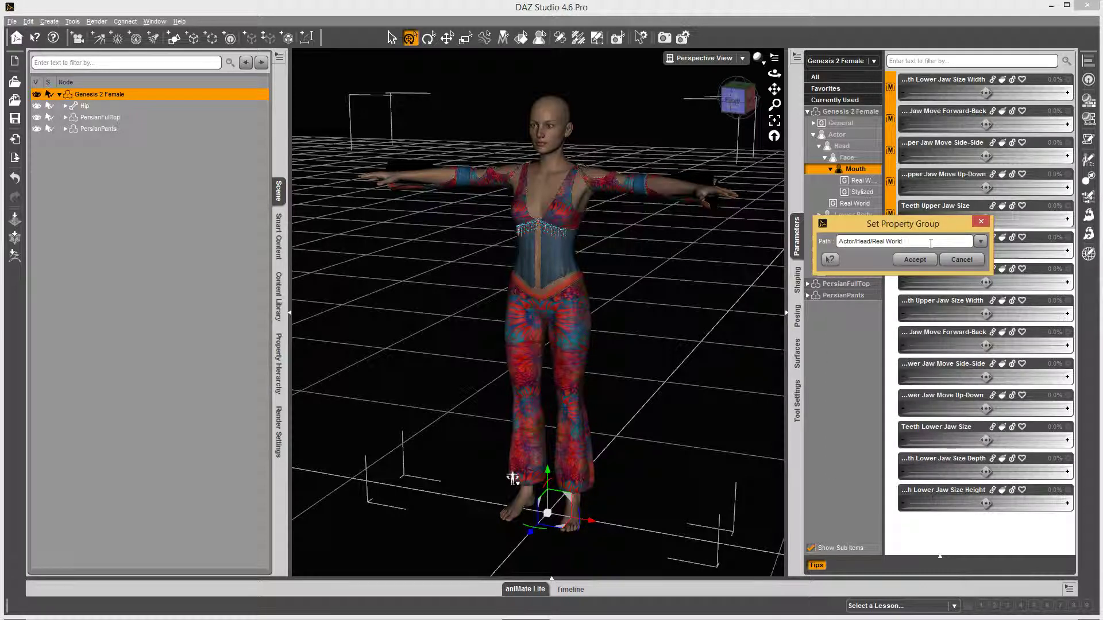
pyautogui.write('/Test')
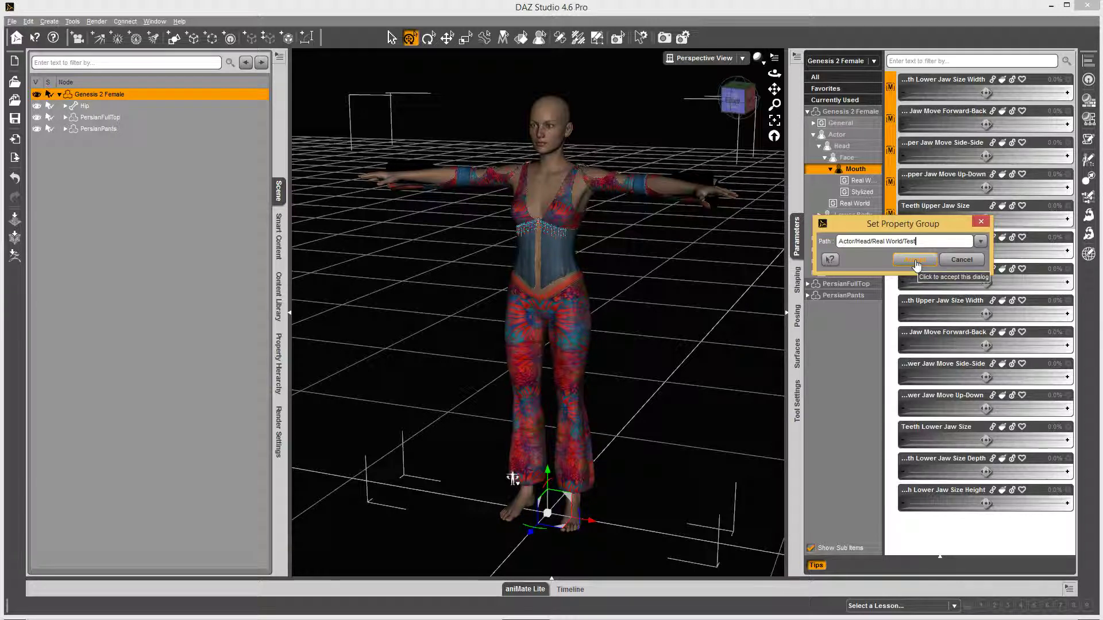
pyautogui.click(916, 262)
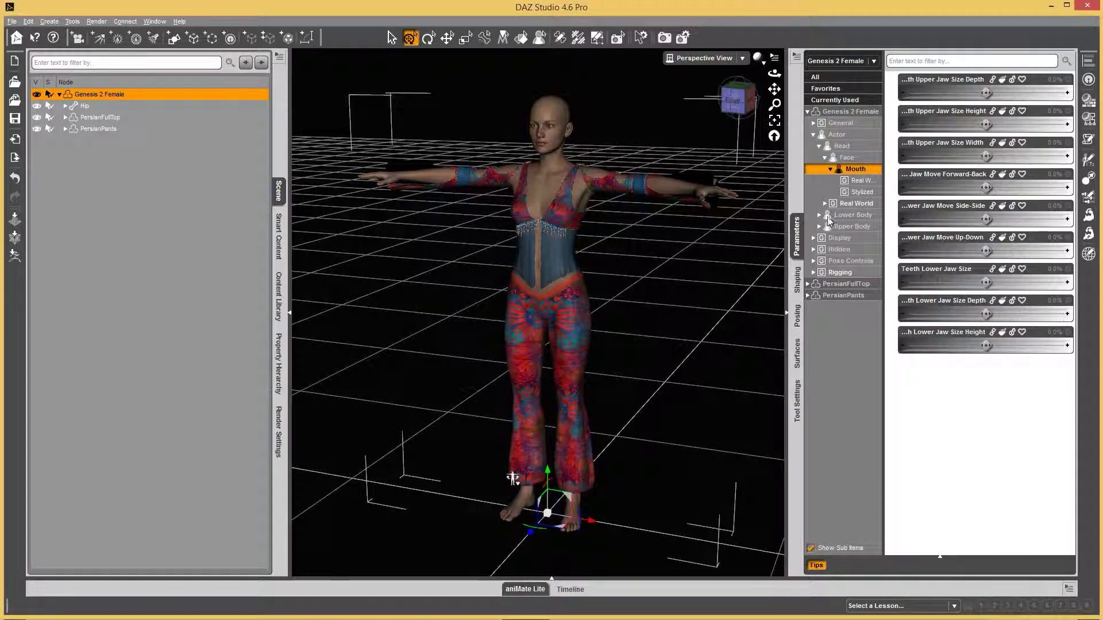